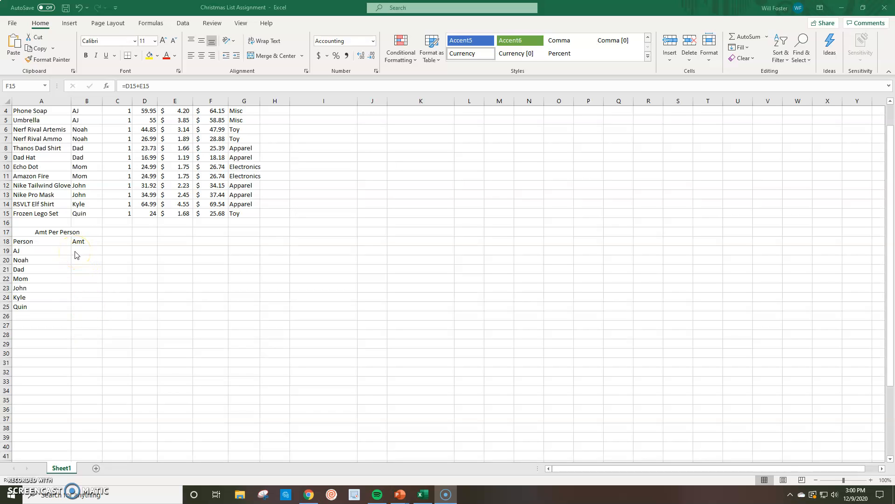
Enter =SUMIF(B4:B15,A19,F4:F15) in B19 to total the costs for the first person in the Amt Per Person table
{"action": "left_click", "coordinate": [76, 251]}
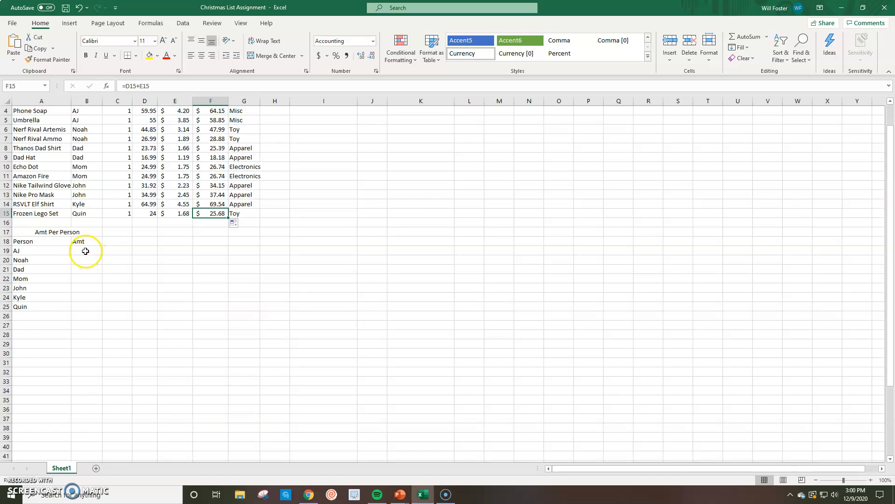
{"action": "left_click", "coordinate": [83, 249]}
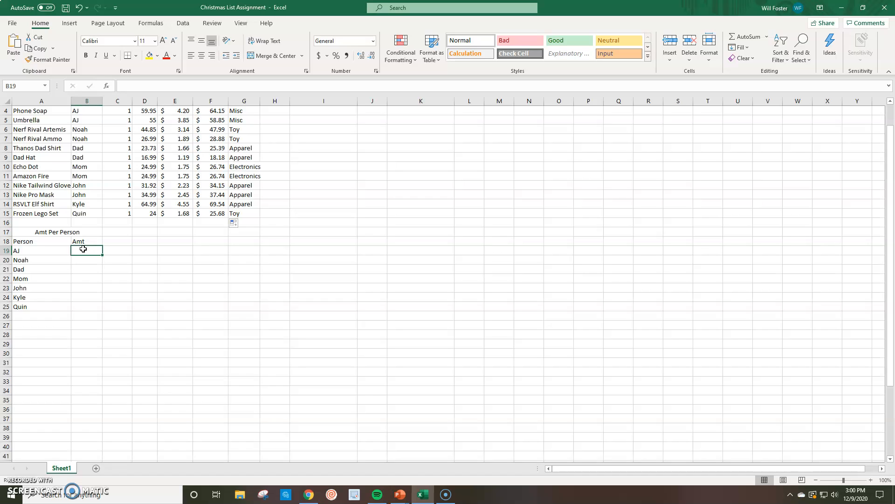
{"action": "type", "text": "="}
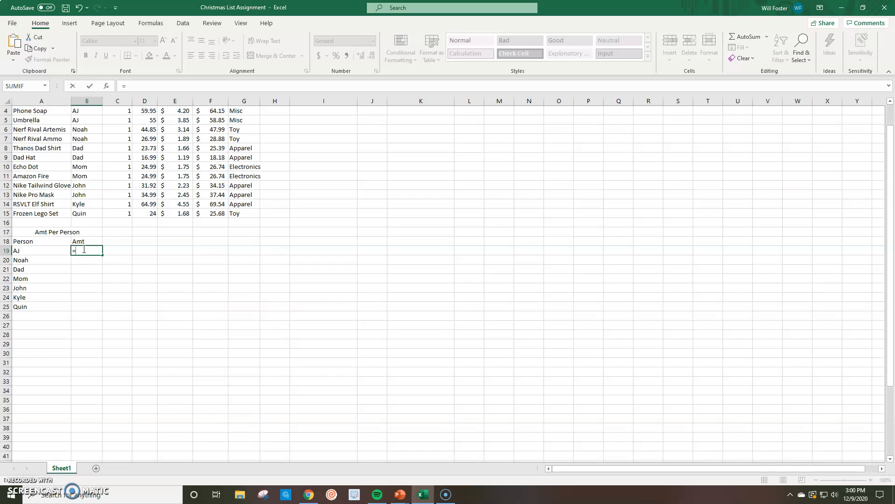
{"action": "type", "text": "sumif"}
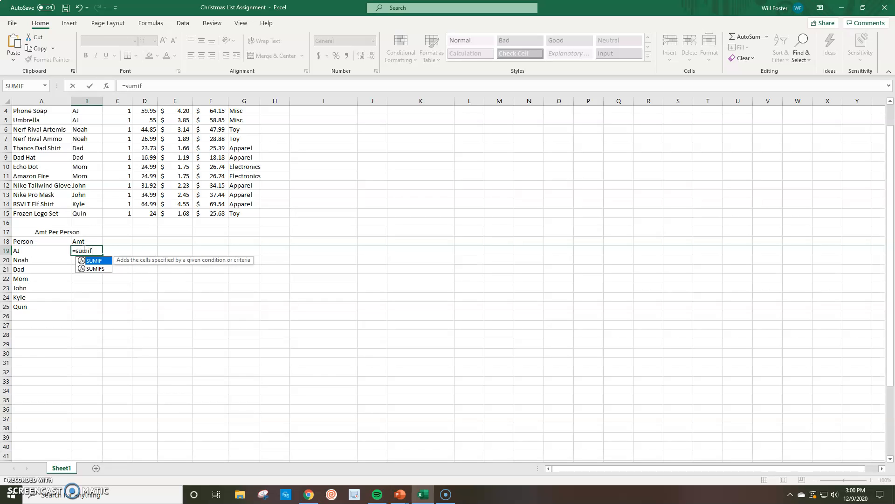
{"action": "type", "text": "("}
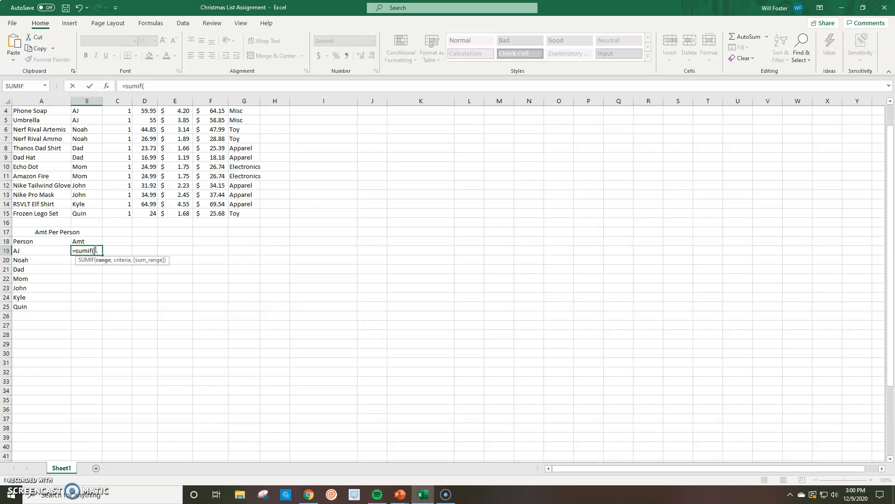
{"action": "scroll", "coordinate": [124, 208], "scroll_direction": "up", "scroll_amount": 1}
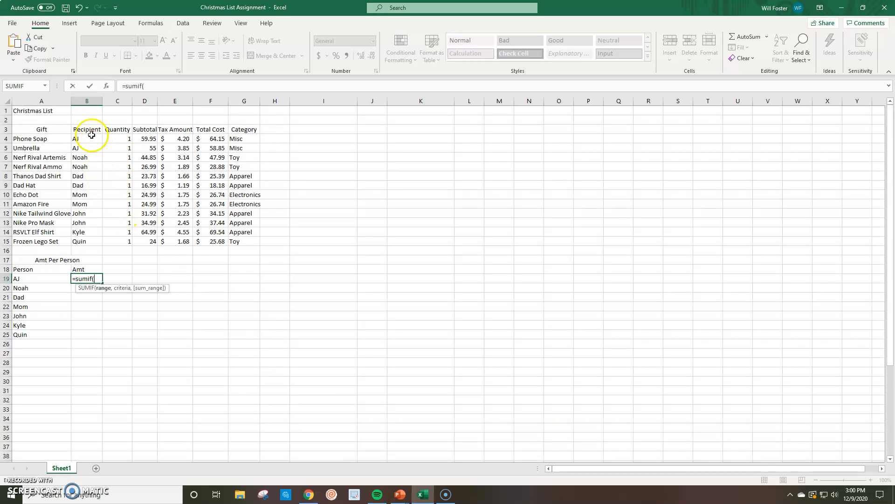
{"action": "left_click_drag", "start_coordinate": [92, 135], "coordinate": [80, 245]}
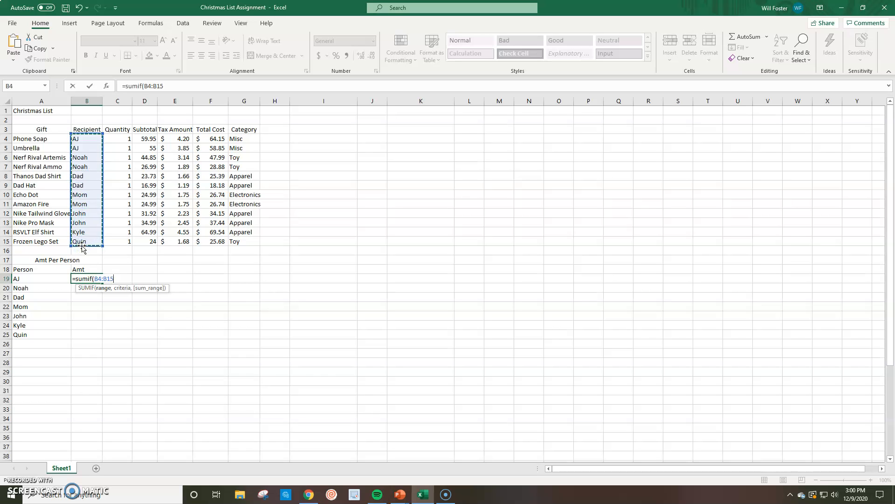
{"action": "type", "text": ","}
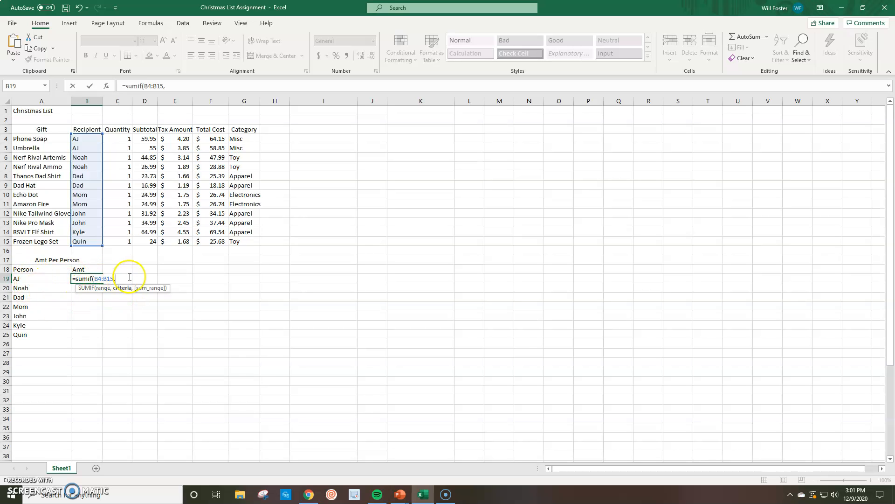
{"action": "left_click", "coordinate": [30, 278]}
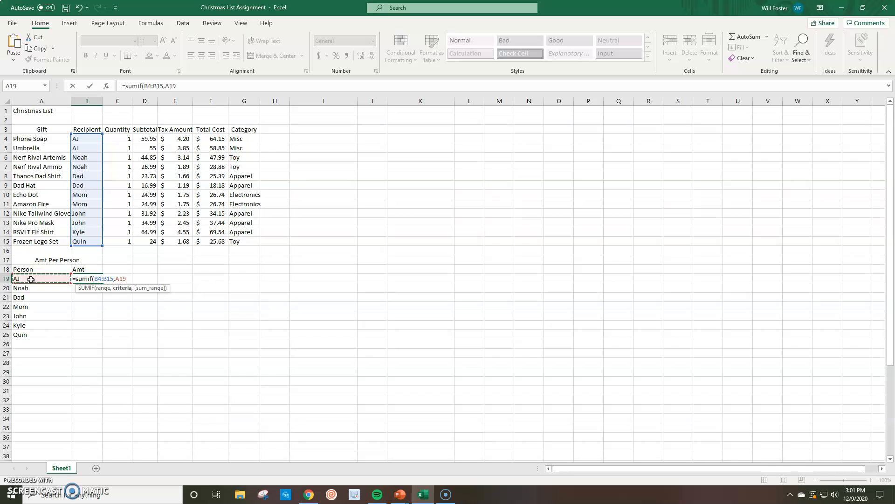
{"action": "type", "text": ","}
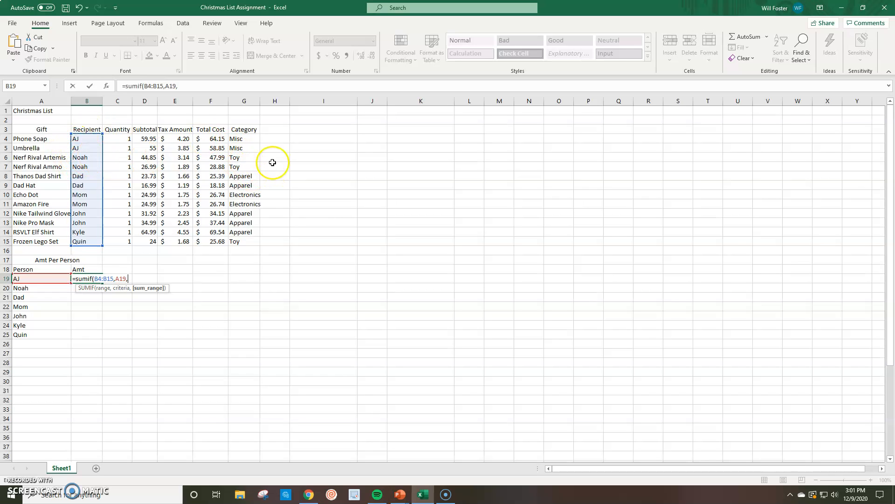
{"action": "left_click_drag", "start_coordinate": [208, 140], "coordinate": [201, 243]}
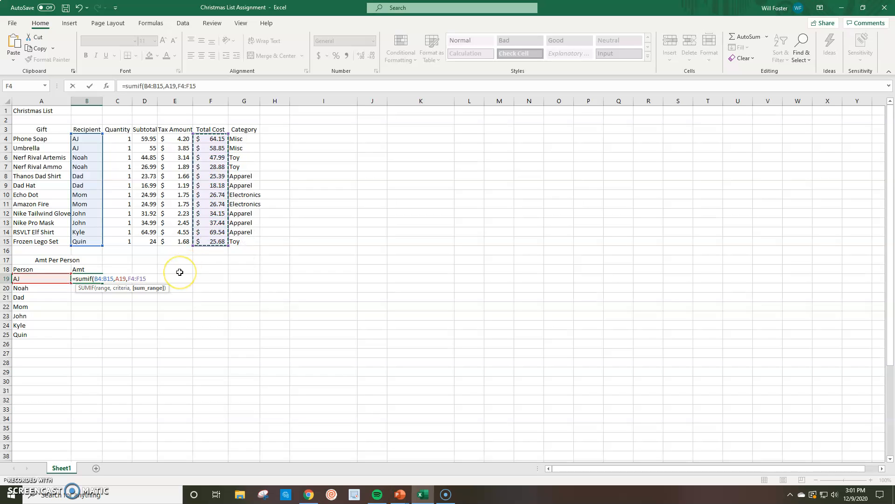
{"action": "type", "text": ")"}
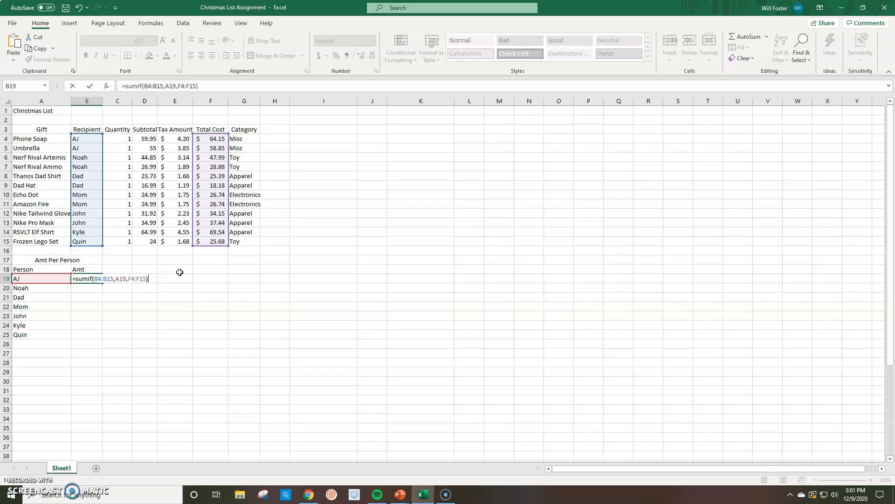
{"action": "key", "text": "Return"}
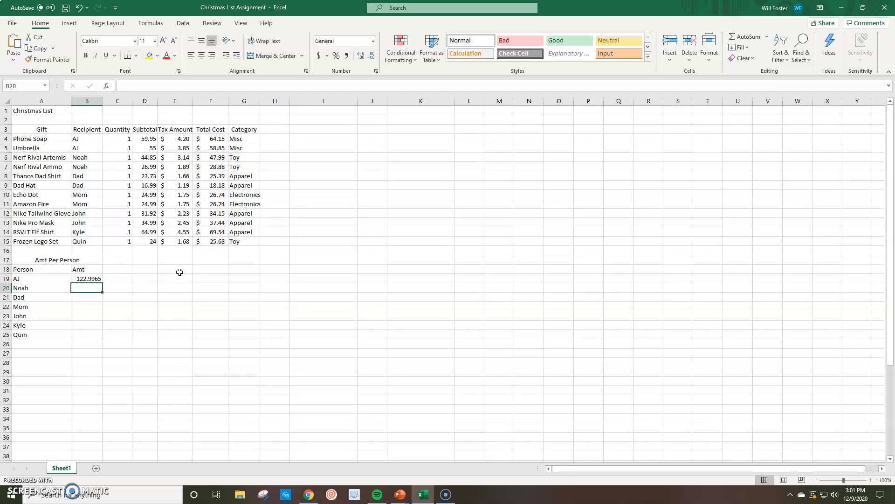
Fill the SUMIF formula from B19 down through B25
{"action": "left_click", "coordinate": [82, 278]}
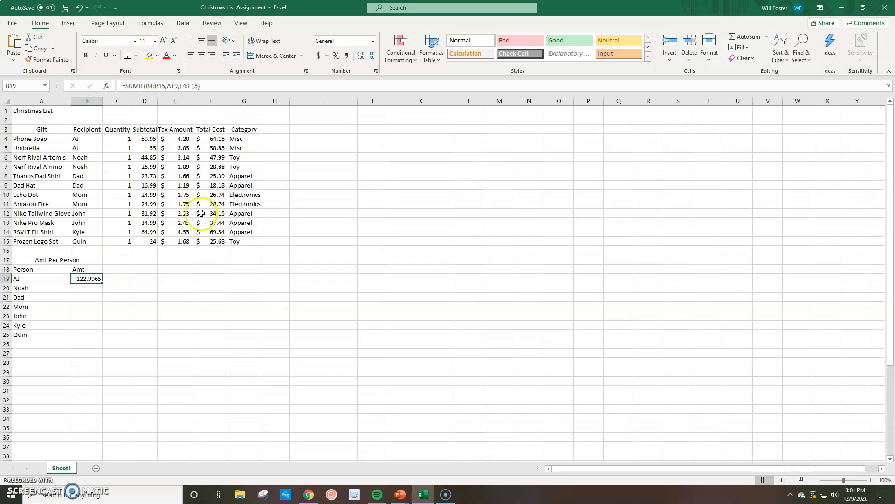
{"action": "left_click_drag", "start_coordinate": [103, 283], "coordinate": [98, 337]}
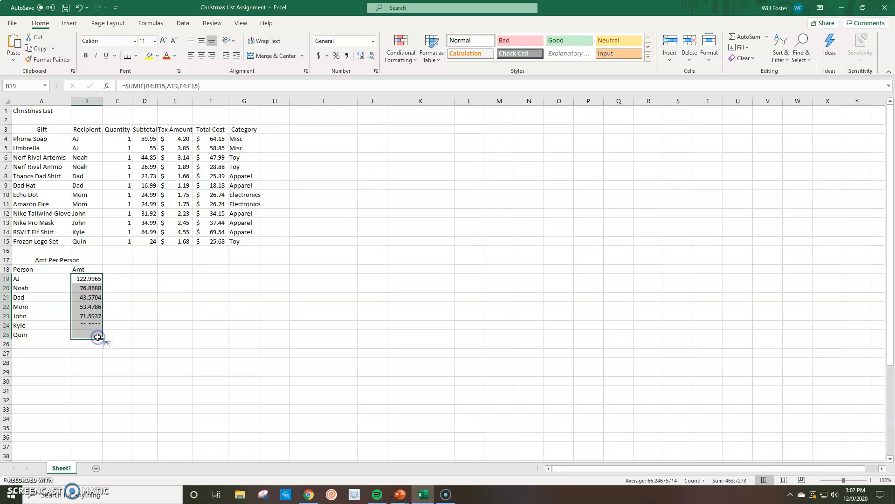
Compare the range and criteria references in the SUMIF formulas of B19, B20 and B21
{"action": "left_click", "coordinate": [77, 296]}
{"action": "left_click", "coordinate": [88, 288]}
{"action": "left_click", "coordinate": [83, 280]}
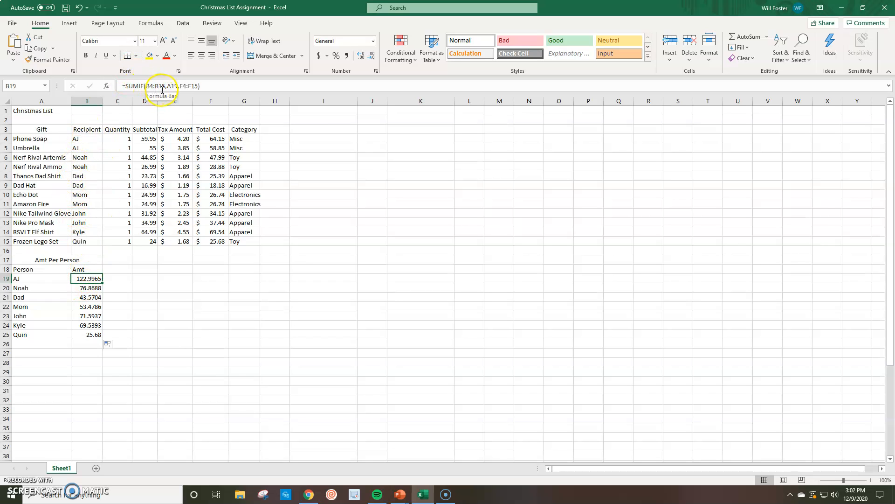
{"action": "left_click", "coordinate": [82, 289]}
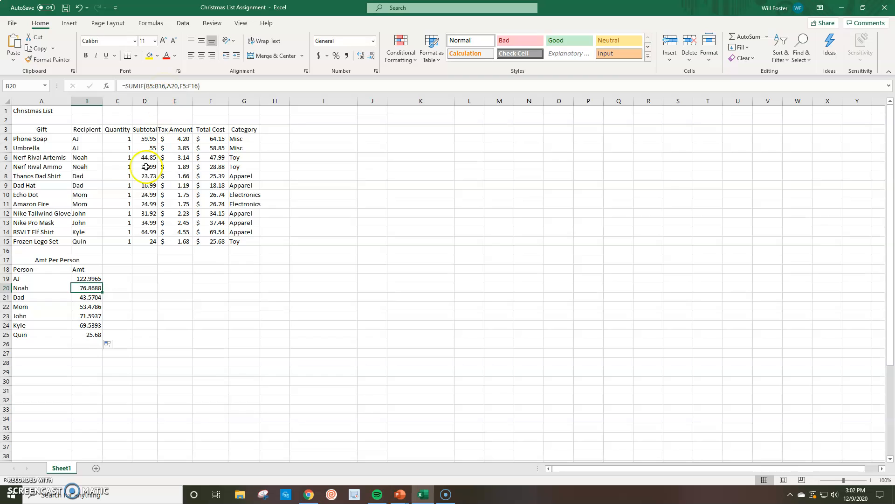
{"action": "left_click", "coordinate": [84, 278]}
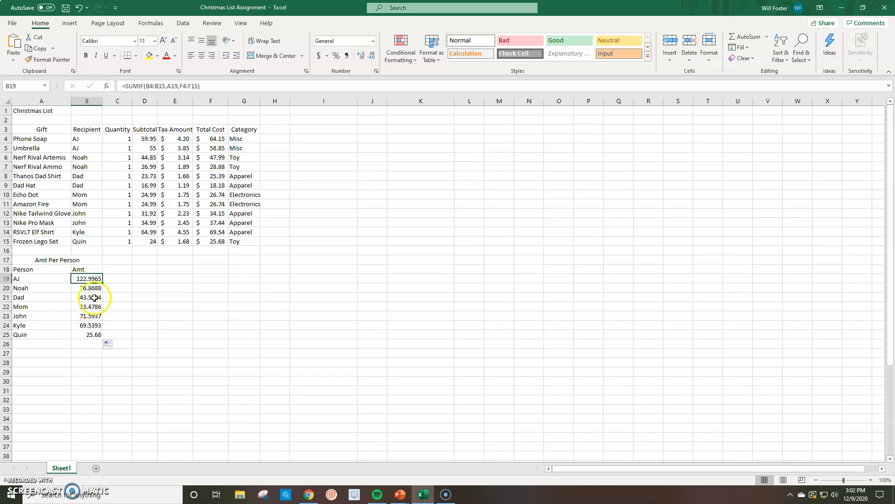
{"action": "left_click", "coordinate": [80, 287]}
{"action": "left_click", "coordinate": [81, 278]}
{"action": "left_click", "coordinate": [20, 287]}
{"action": "left_click", "coordinate": [86, 288]}
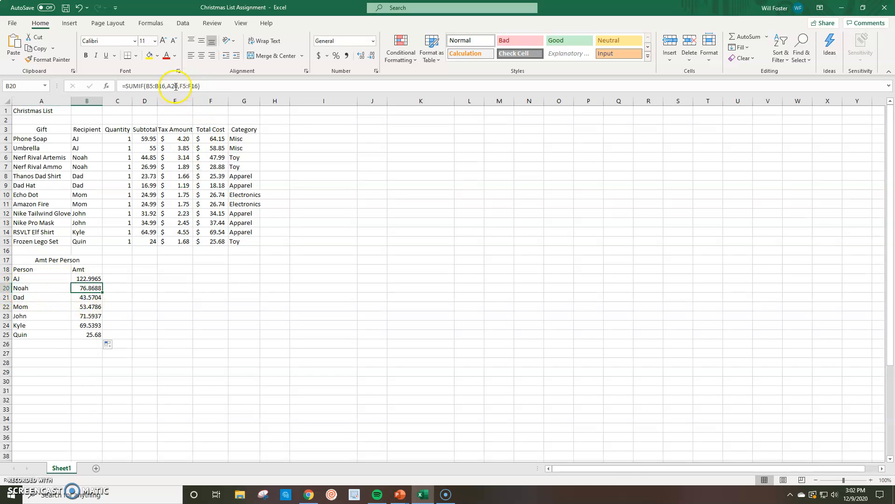
Make both ranges in B19's formula absolute as =SUMIF($B$4:$B$15,A19,$F$4:$F$15) and fill it down through B25
{"action": "left_click", "coordinate": [89, 278]}
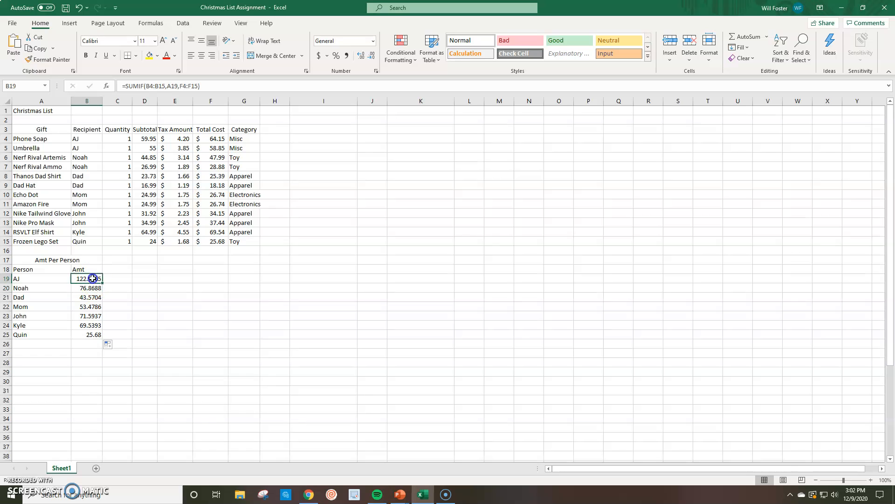
{"action": "left_click", "coordinate": [146, 87]}
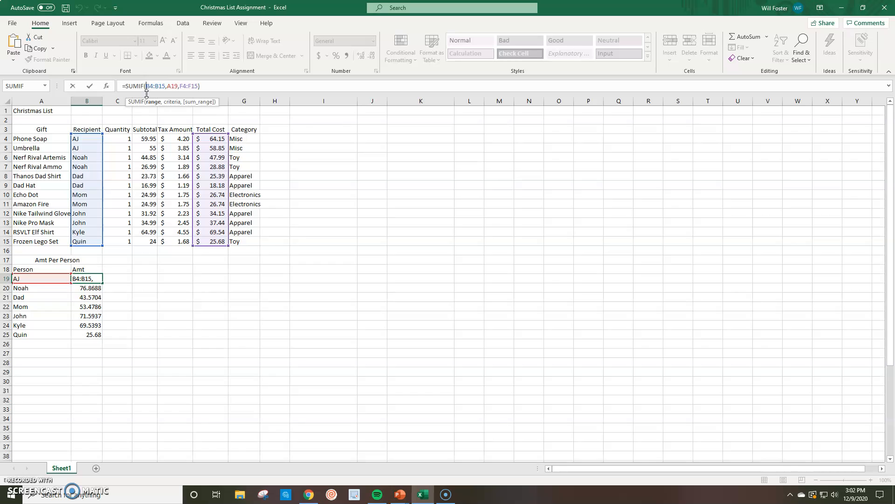
{"action": "type", "text": "$B$4:$B"}
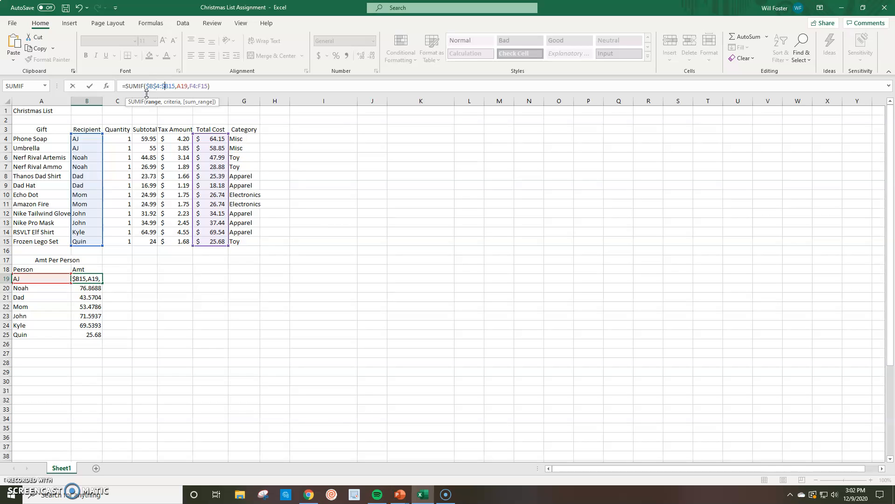
{"action": "type", "text": "$"}
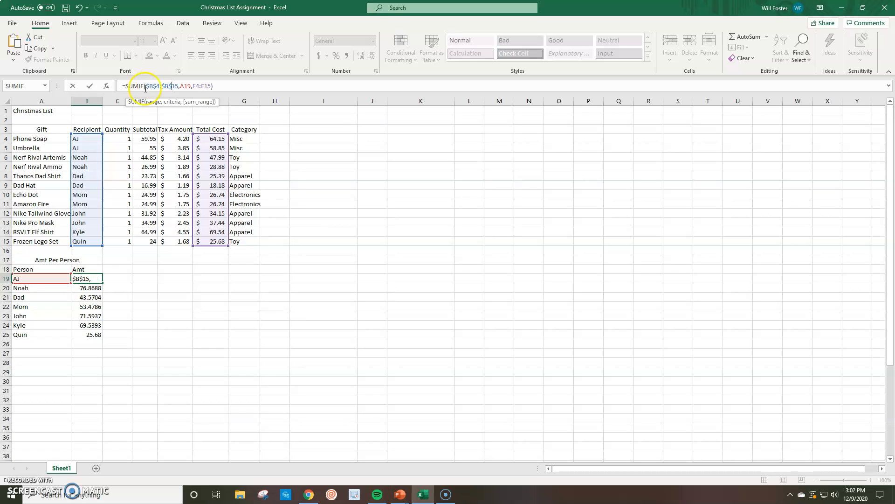
{"action": "left_click", "coordinate": [193, 85]}
{"action": "type", "text": "4"}
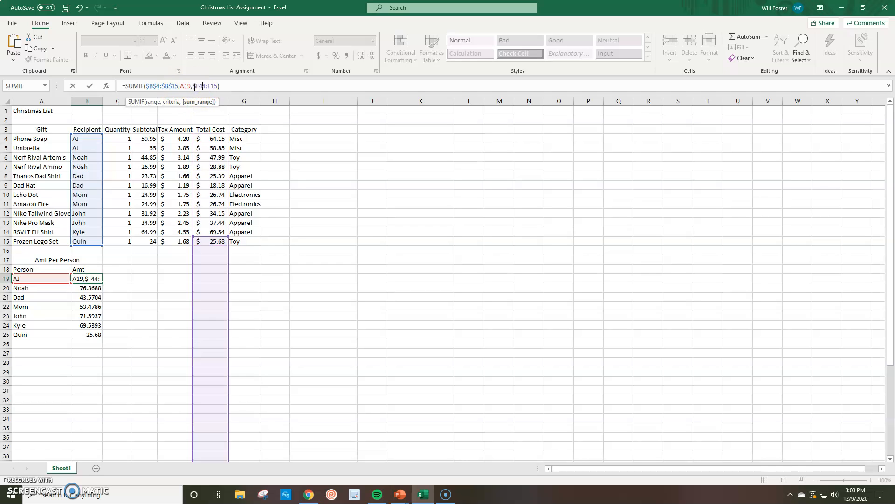
{"action": "key", "text": "BackSpace"}
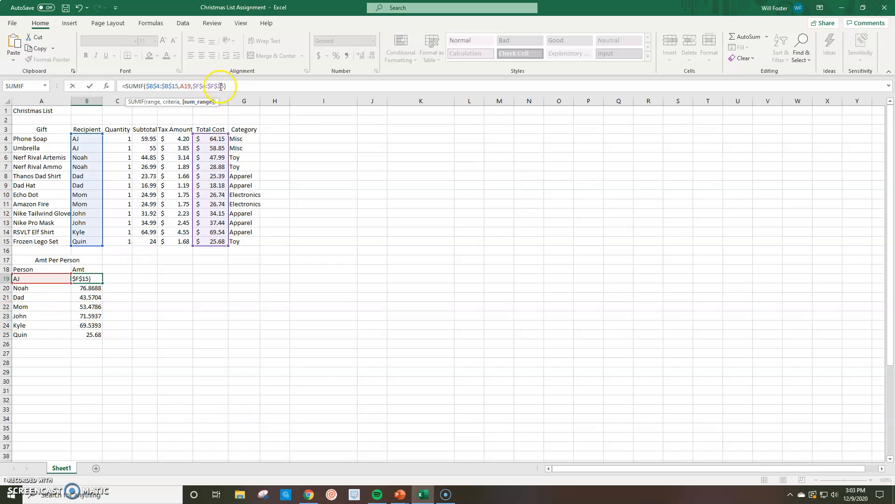
{"action": "key", "text": "Return"}
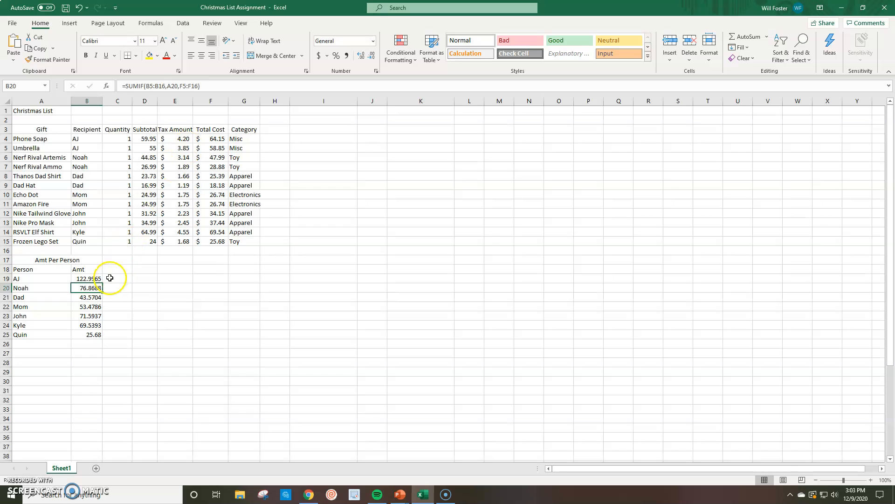
{"action": "left_click", "coordinate": [95, 278]}
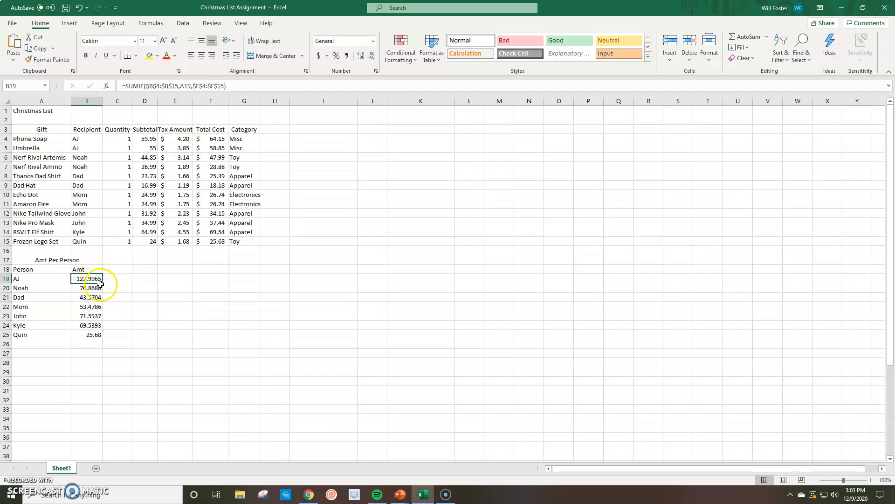
{"action": "left_click_drag", "start_coordinate": [104, 284], "coordinate": [103, 337]}
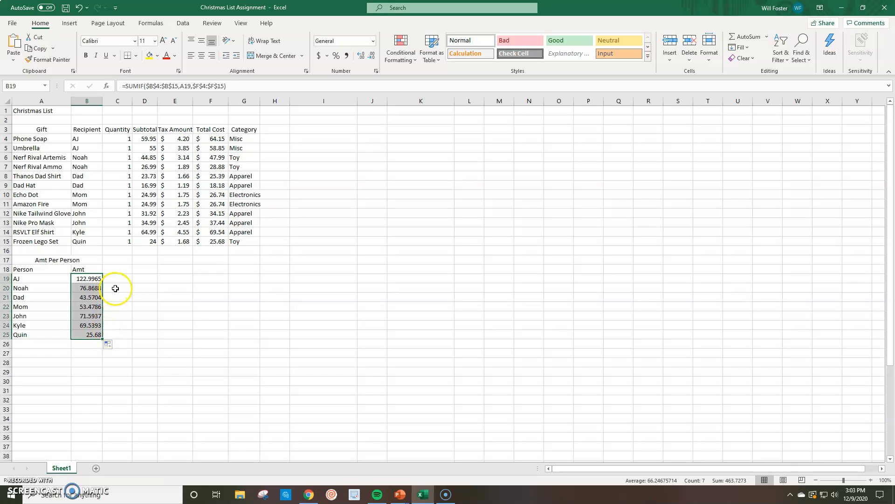
Check the range references in each person's SUMIF formula across B19:B25
{"action": "left_click", "coordinate": [86, 287]}
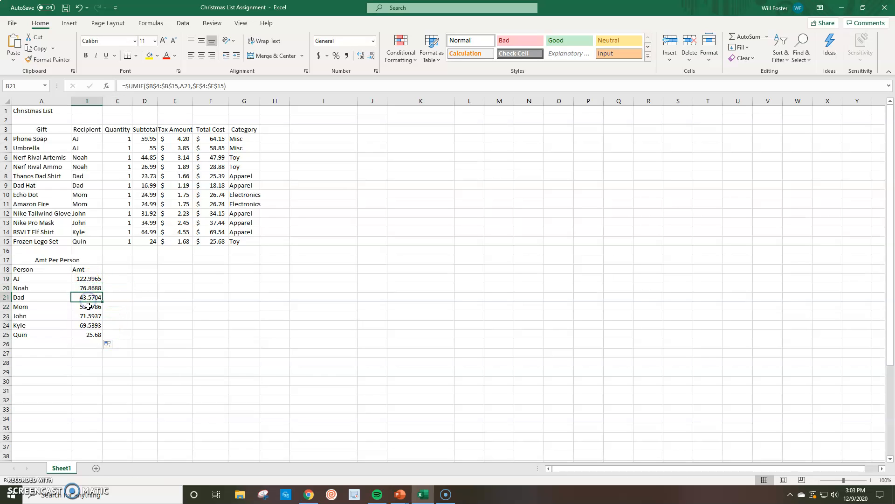
{"action": "left_click", "coordinate": [88, 322]}
{"action": "left_click", "coordinate": [87, 335]}
{"action": "left_click", "coordinate": [91, 324]}
{"action": "left_click", "coordinate": [91, 316]}
{"action": "left_click", "coordinate": [91, 307]}
{"action": "left_click", "coordinate": [88, 297]}
{"action": "left_click", "coordinate": [87, 287]}
{"action": "left_click", "coordinate": [84, 279]}
{"action": "left_click", "coordinate": [86, 287]}
{"action": "left_click", "coordinate": [83, 280]}
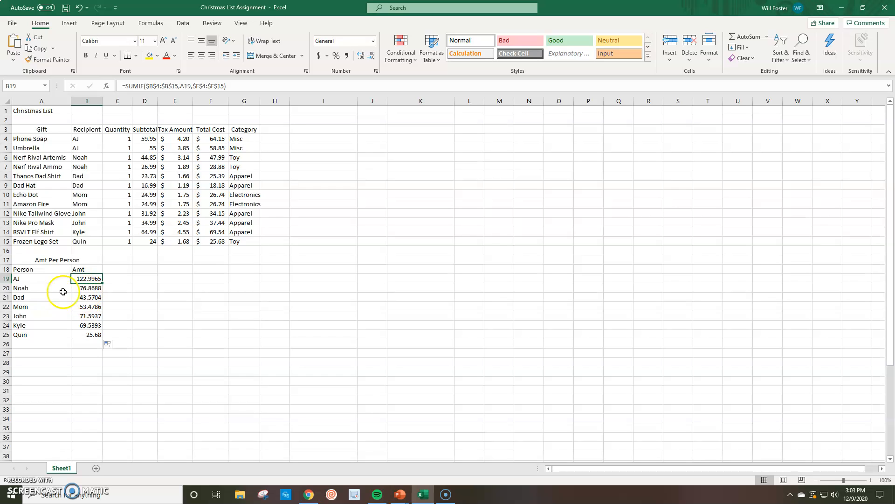
Format the per-person amounts in B19:B25 as Currency
{"action": "left_click_drag", "start_coordinate": [80, 279], "coordinate": [82, 338]}
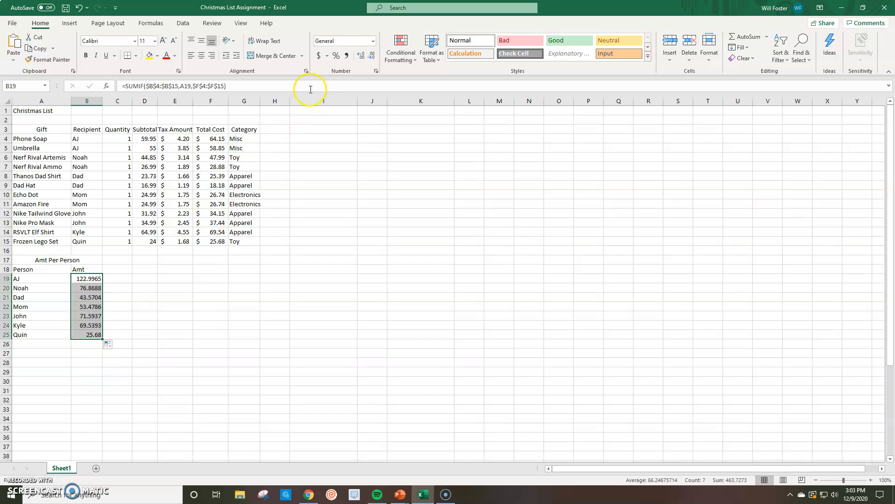
{"action": "left_click", "coordinate": [373, 41]}
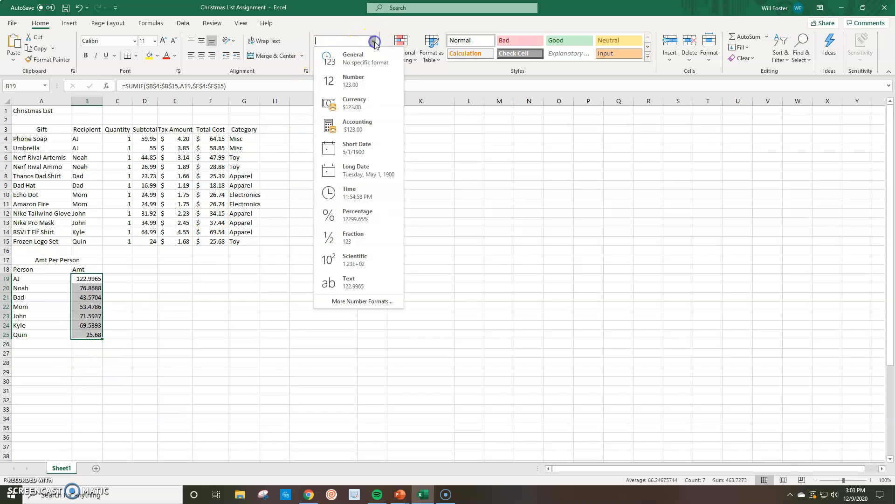
{"action": "left_click", "coordinate": [352, 109]}
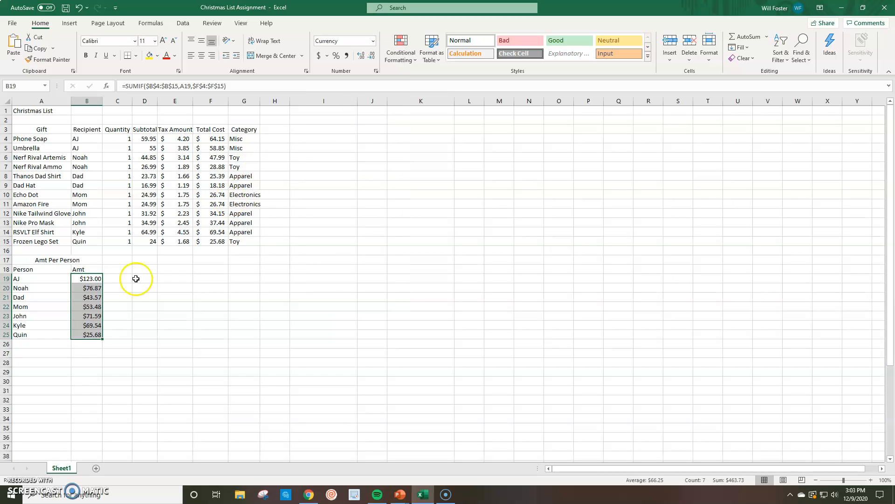
{"action": "left_click", "coordinate": [122, 307]}
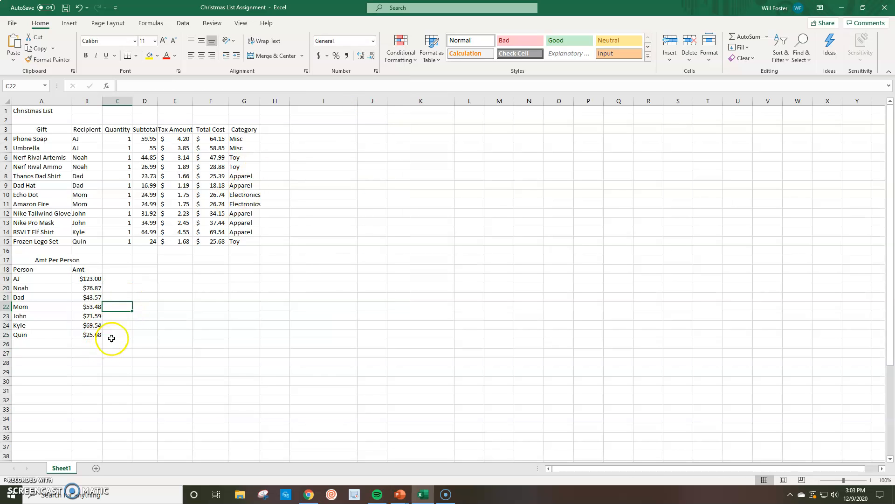